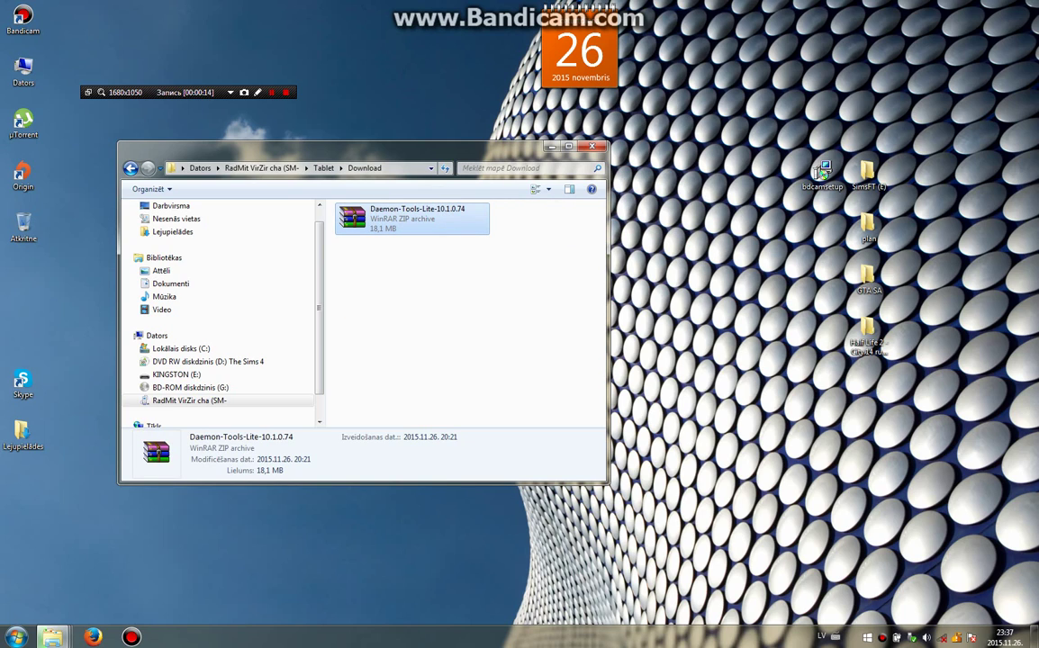
Move the Daemon-Tools-Lite-10.1.0.74 archive from the Download folder to the middle of the desktop and close the folder window
right_click(385, 219)
left_click(420, 245)
right_click(763, 284)
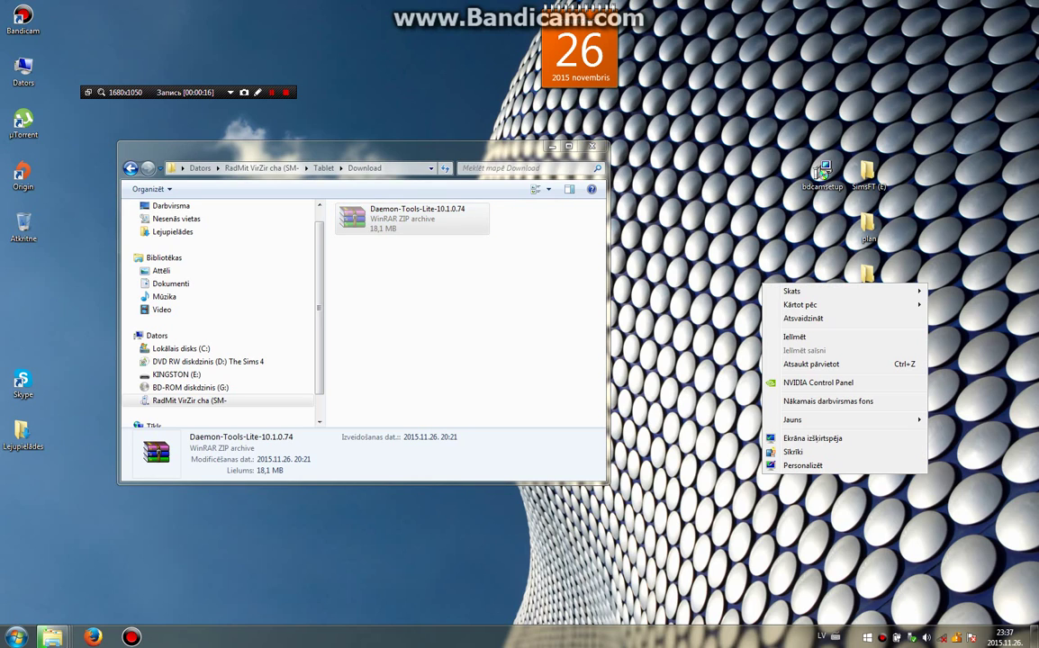
left_click(796, 337)
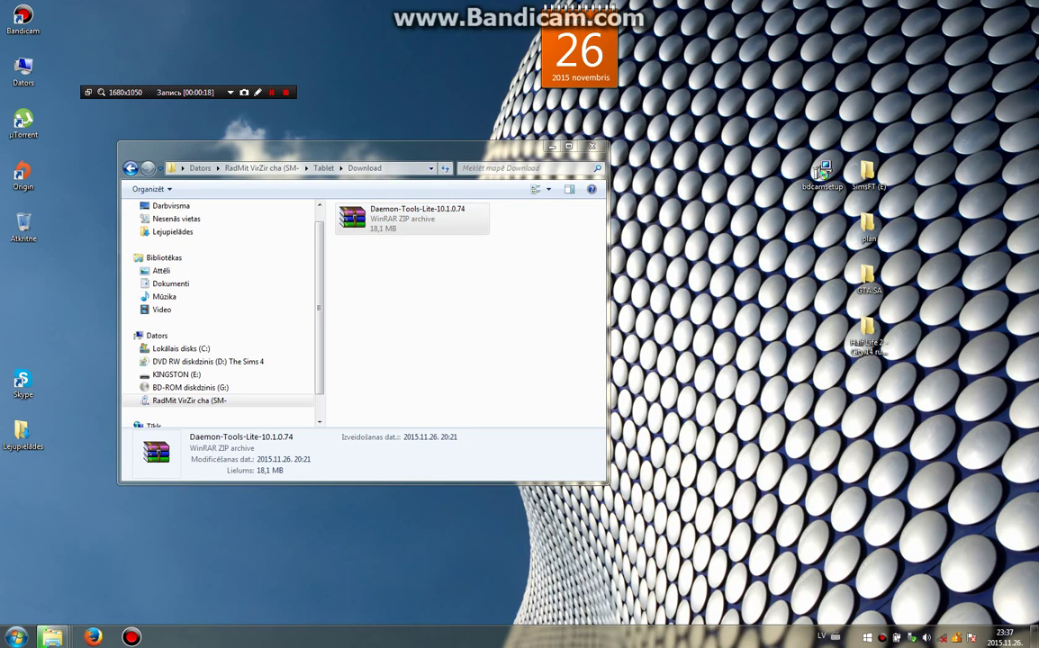
left_click(592, 146)
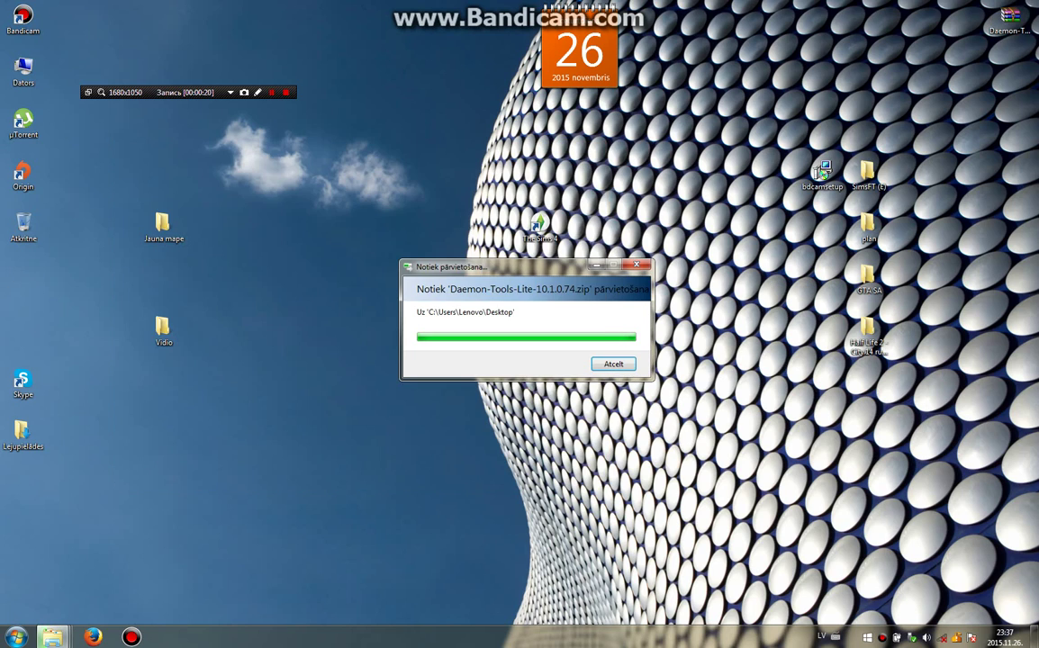
mouse_move(1010, 20)
left_mouse_down()
mouse_move(622, 183)
mouse_move(407, 361)
mouse_move(402, 347)
left_mouse_up()
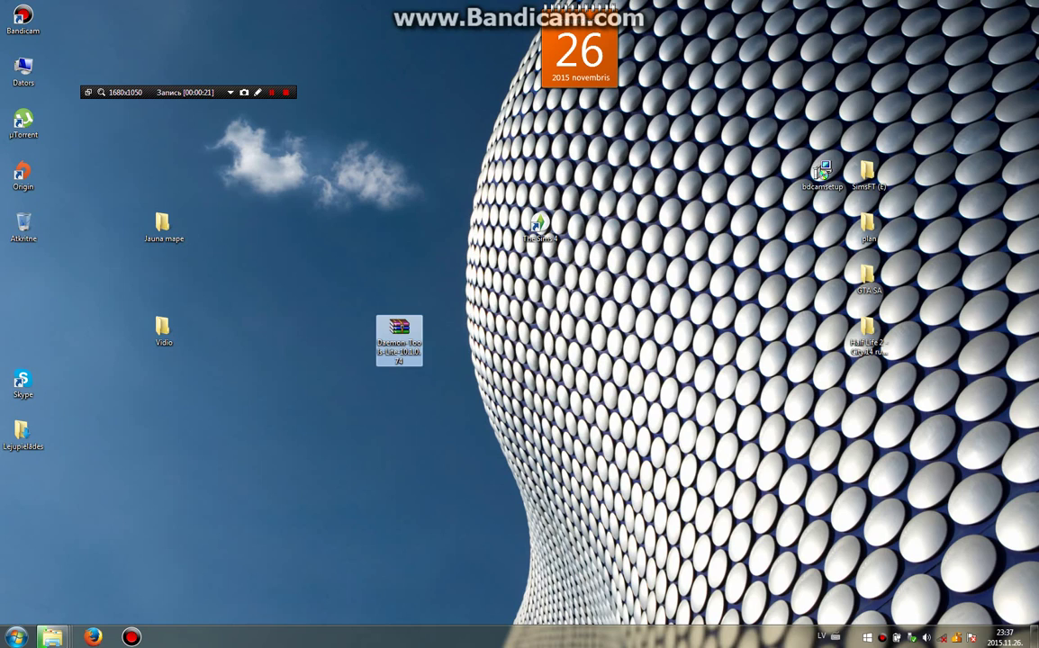
Open the Daemon-Tools-Lite-10.1.0.74 archive in WinRAR and dismiss the licence purchase notice
left_click_drag(497, 406, 343, 286)
double_click(399, 329)
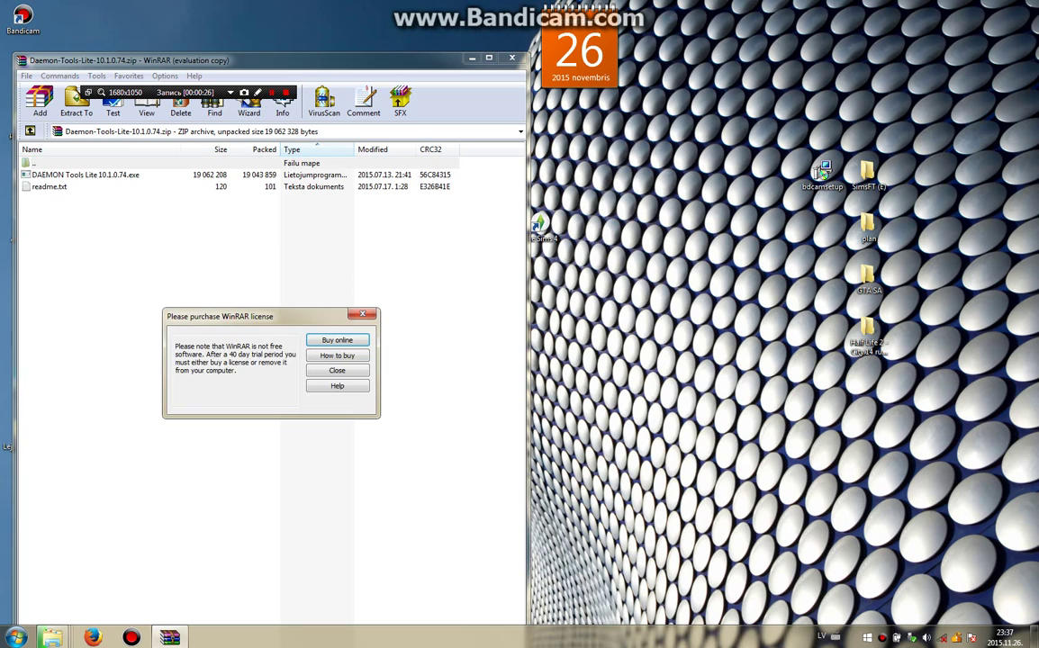
left_click(362, 315)
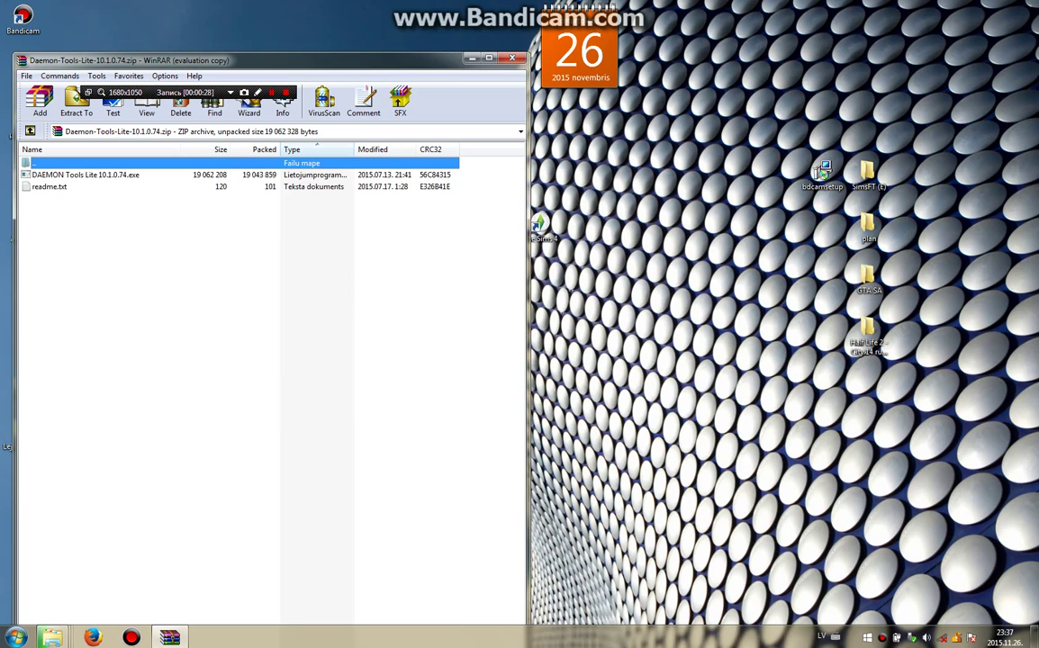
Extract DAEMON Tools Lite 10.1.0.74.exe and readme.txt from the archive to the desktop
left_click(52, 186)
left_click_drag(162, 265, 63, 173)
right_click(63, 174)
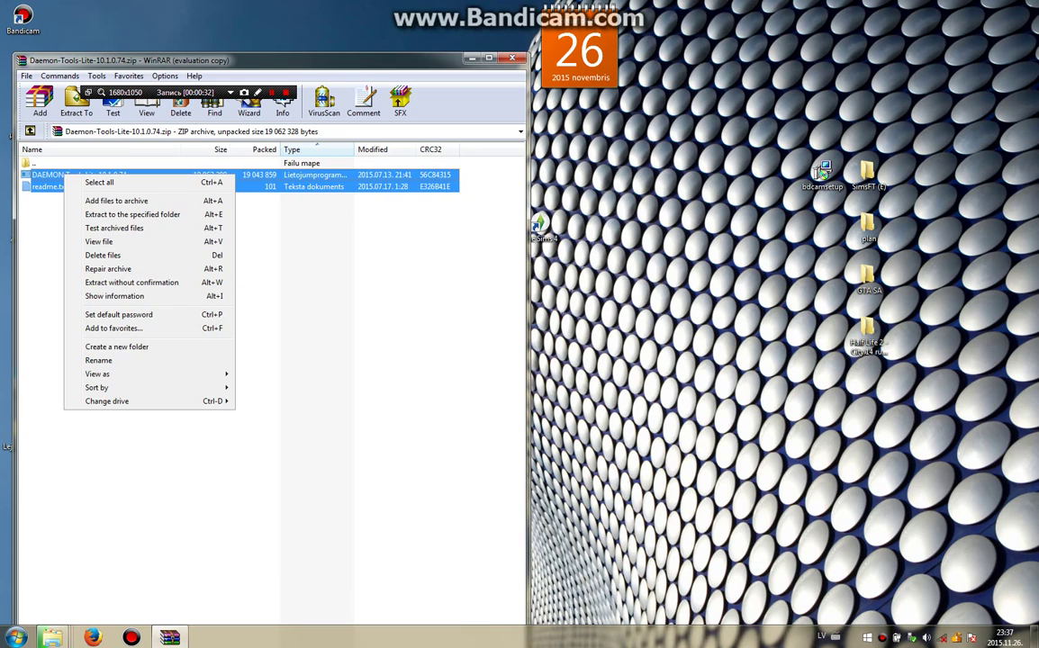
left_click(76, 101)
left_click(76, 101)
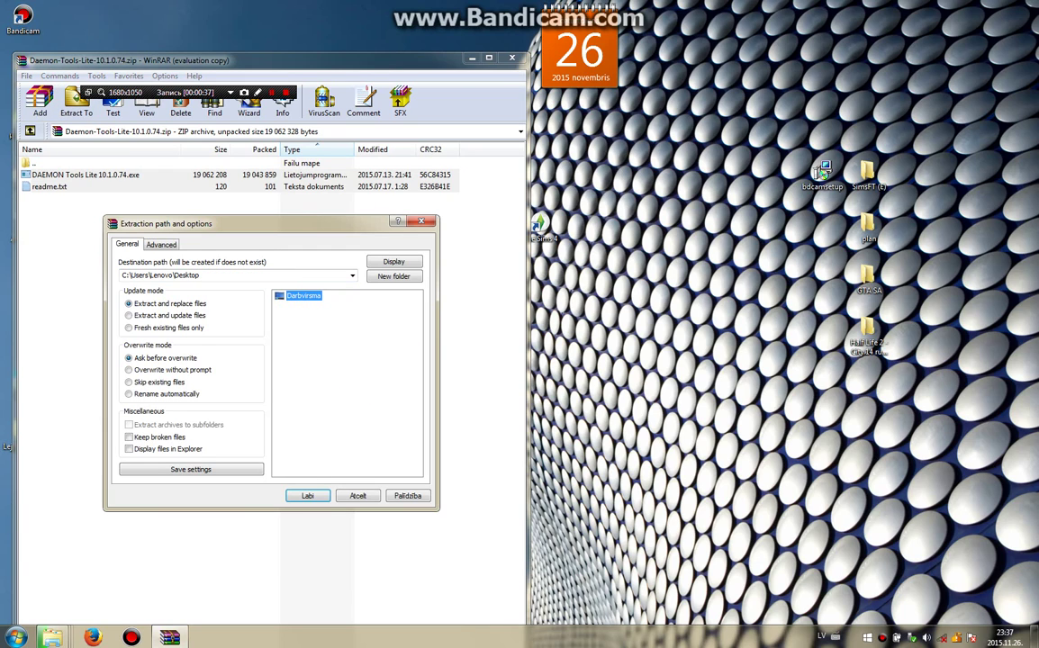
key("Return")
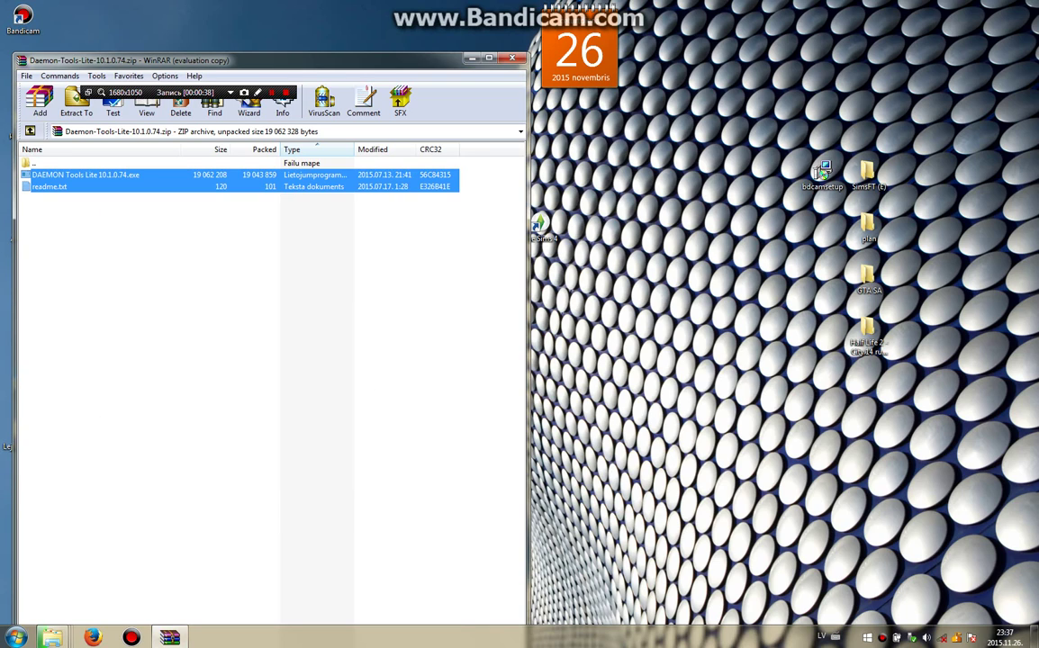
Minimize WinRAR and place the extracted installer and readme beside the archive on the desktop
left_click(471, 58)
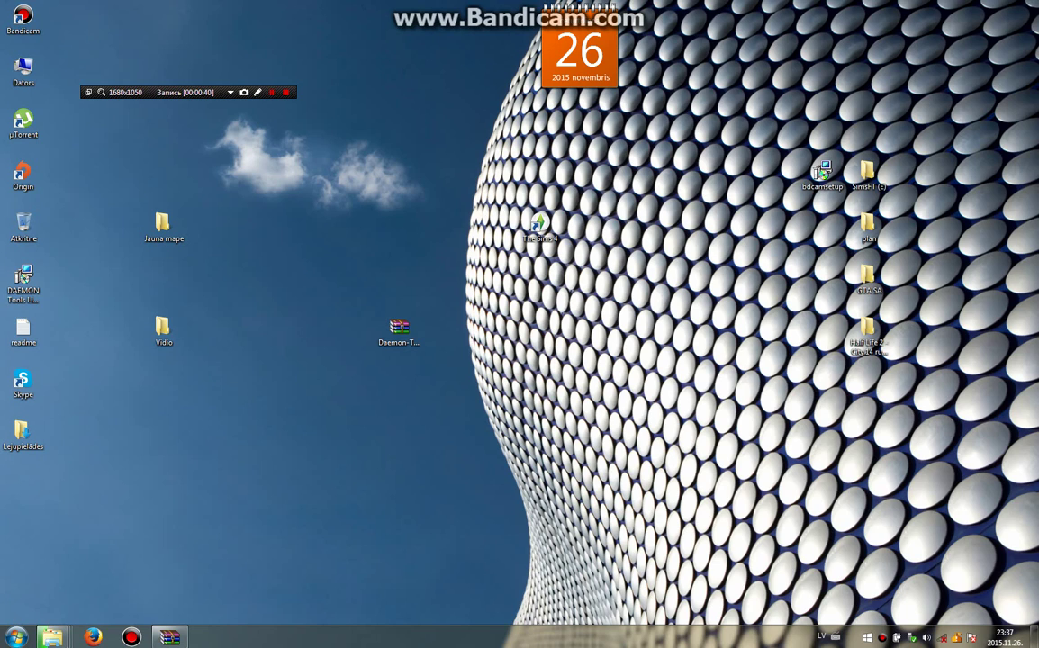
left_click(399, 329)
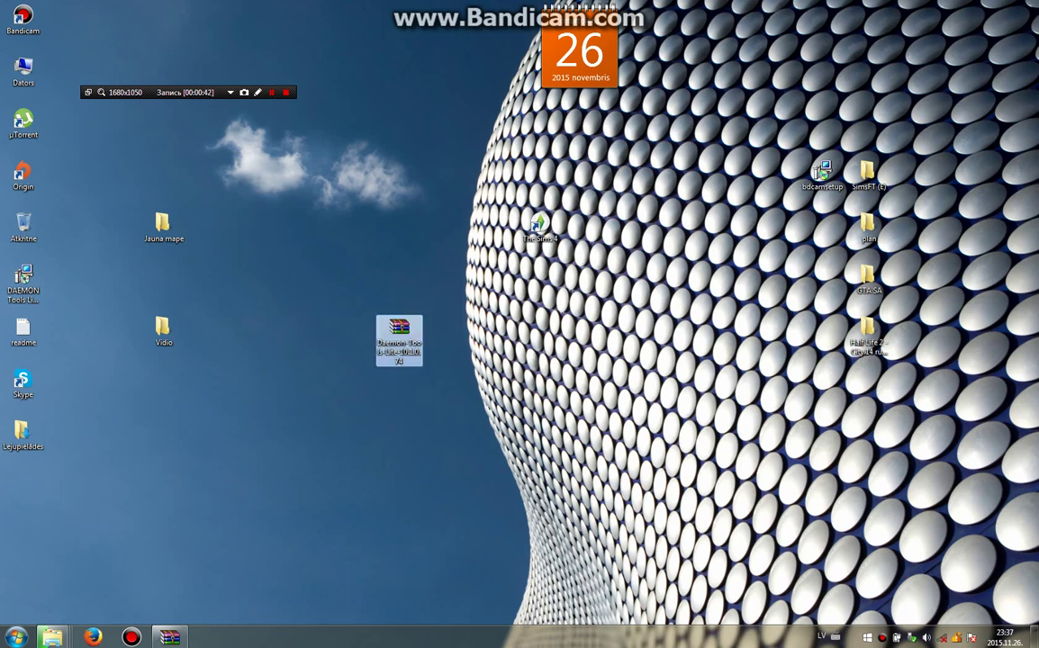
left_click_drag(65, 353, 590, 335)
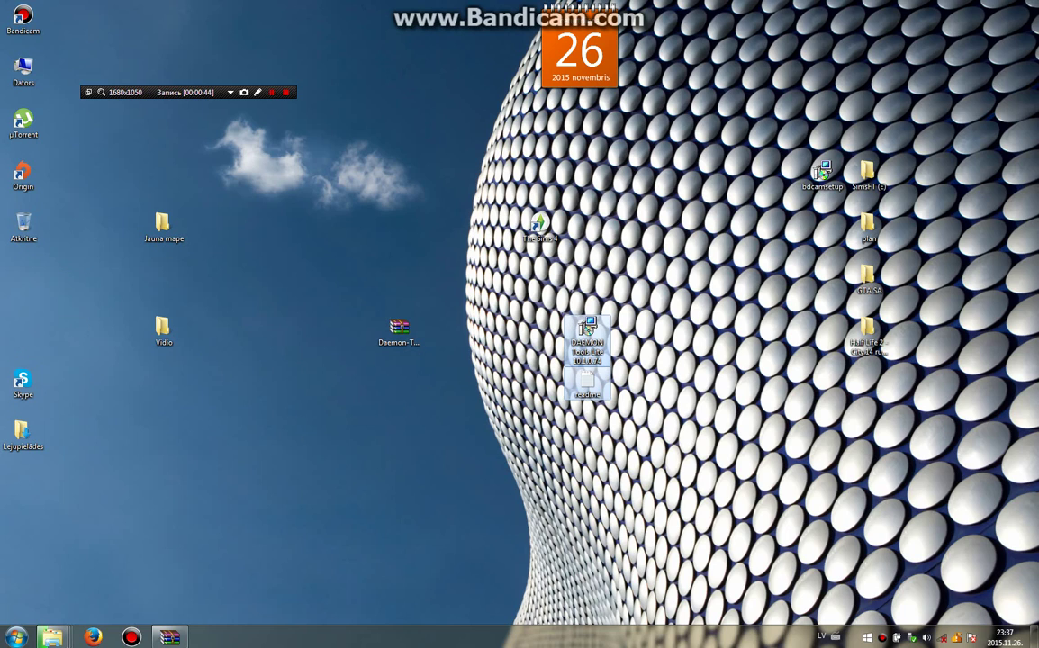
Run the extracted DAEMON Tools Lite installer in Russian and choose to reinstall version 10.1.0.0074
double_click(587, 332)
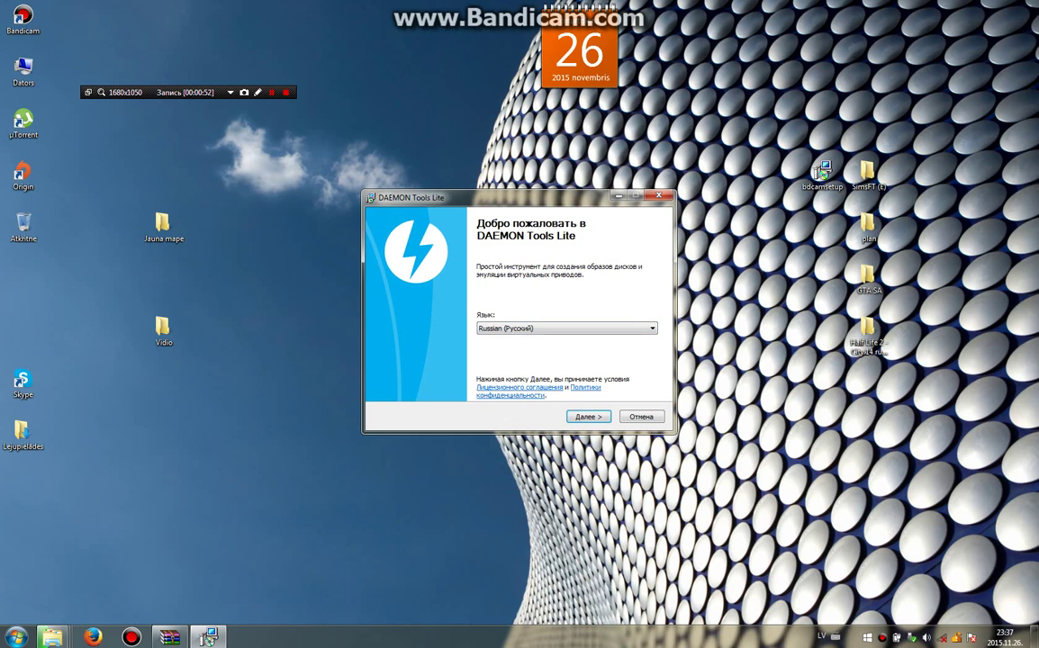
left_click(576, 329)
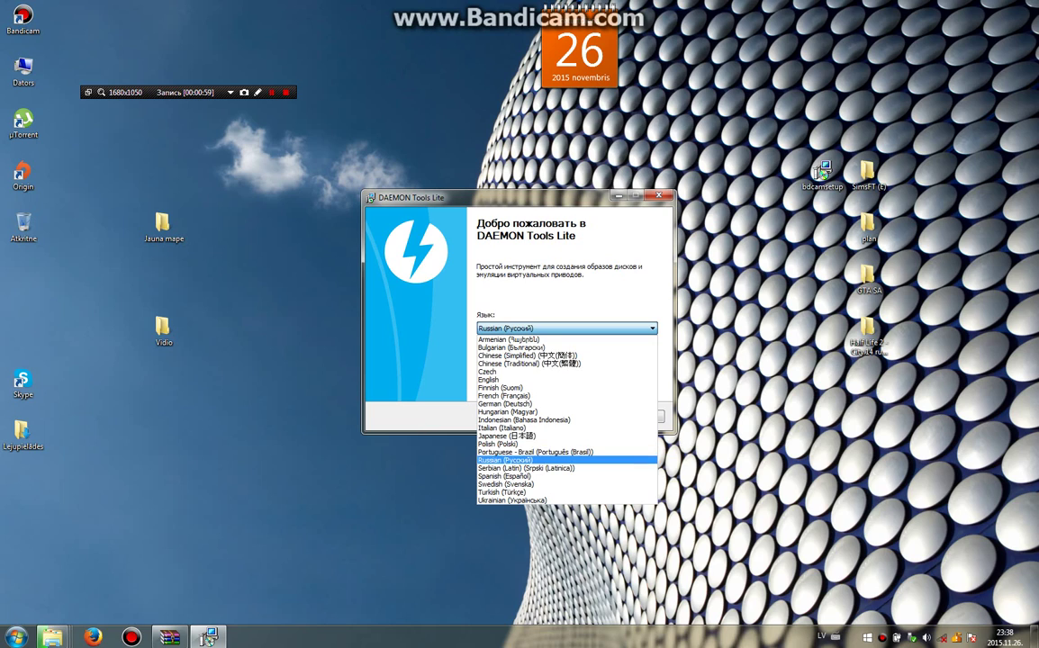
left_click(509, 460)
left_click(589, 417)
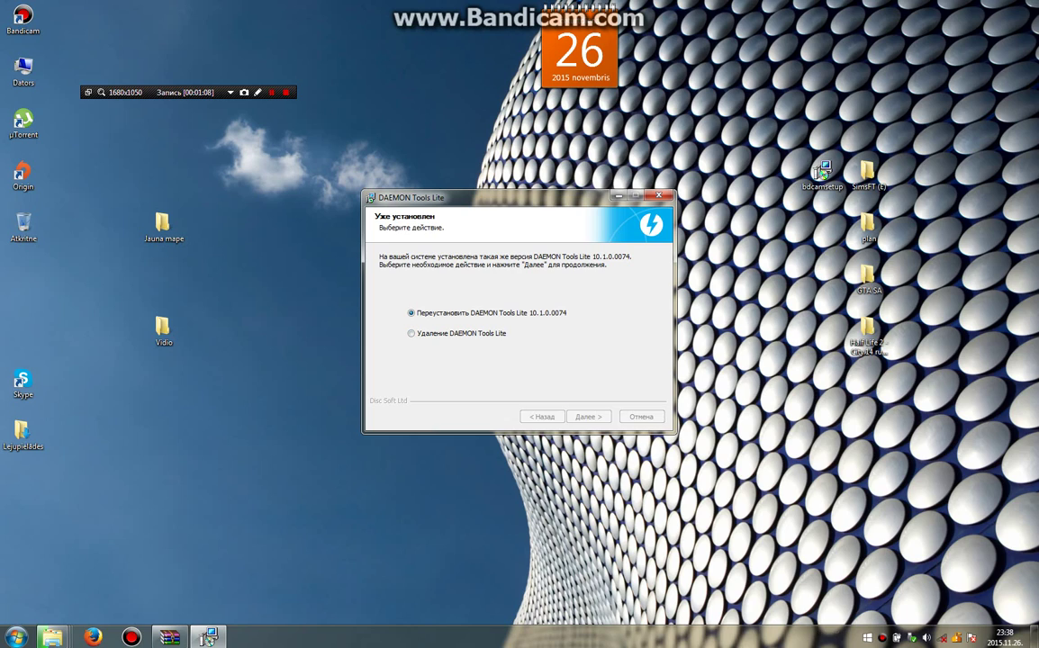
key("Return")
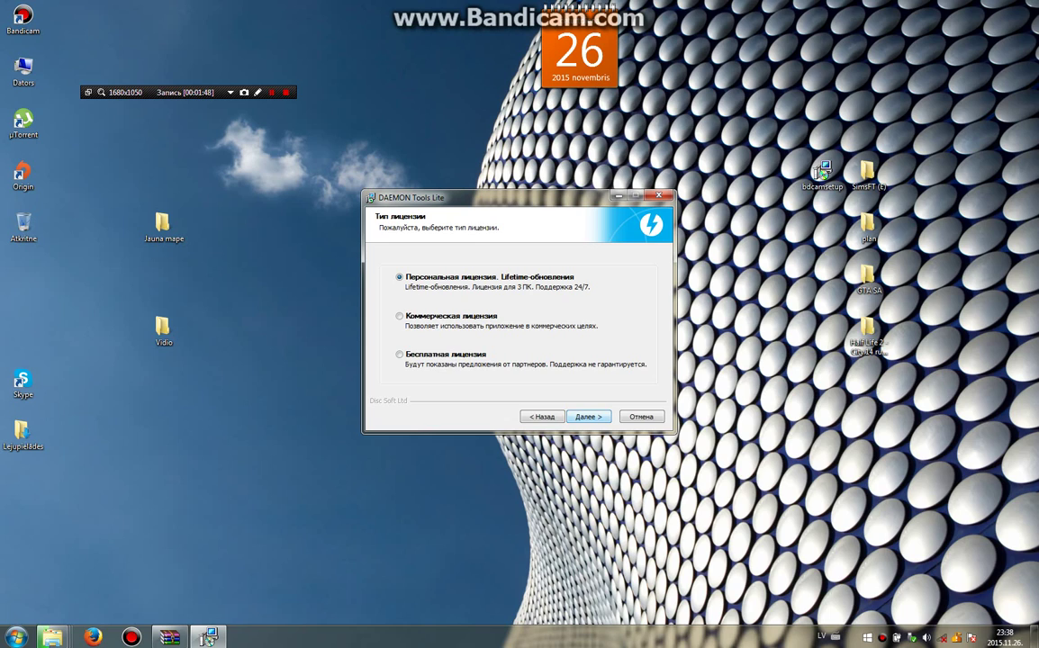
key("Return")
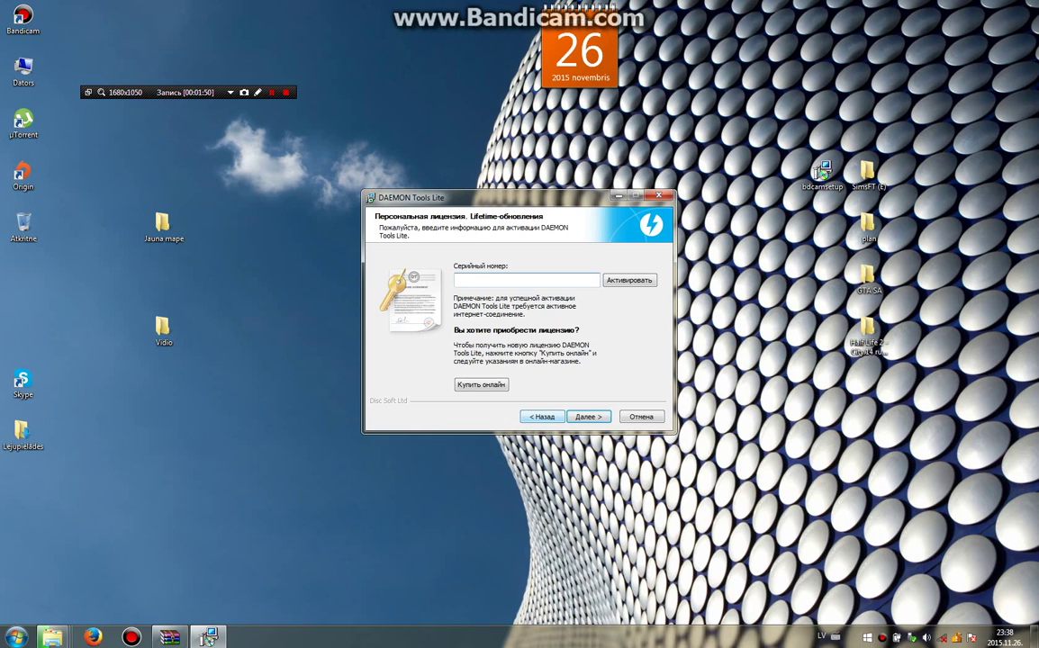
left_click(542, 417)
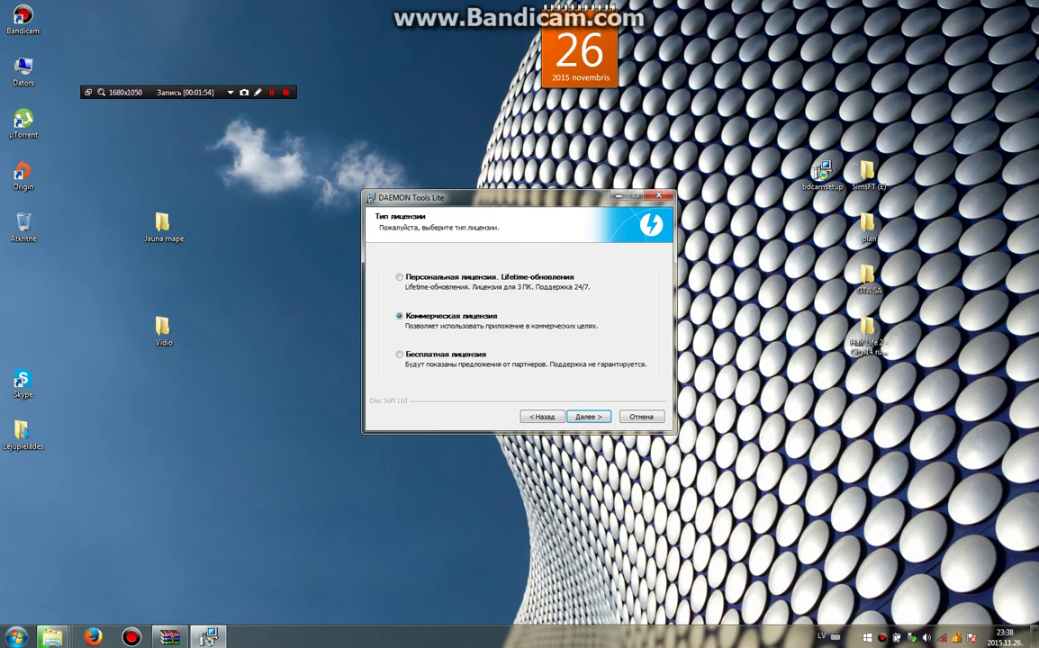
key("Return")
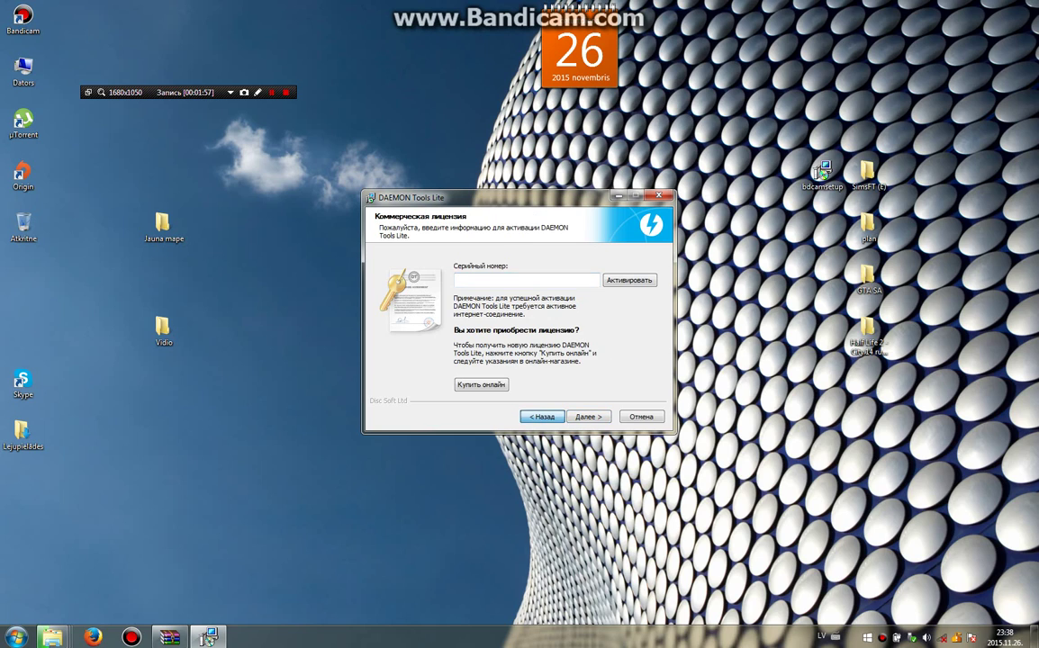
key("Return")
Choose the free licence (Бесплатная лицензия), keep the default components, and install to C:\Program Files\DAEMON Tools Lite\
key("Down")
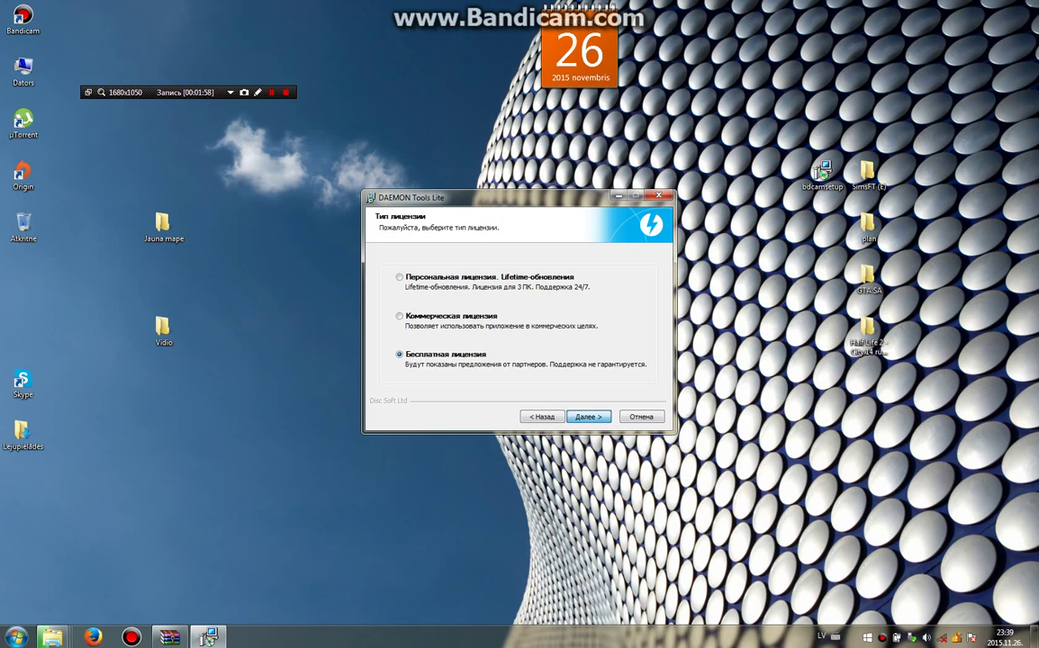
key("Return")
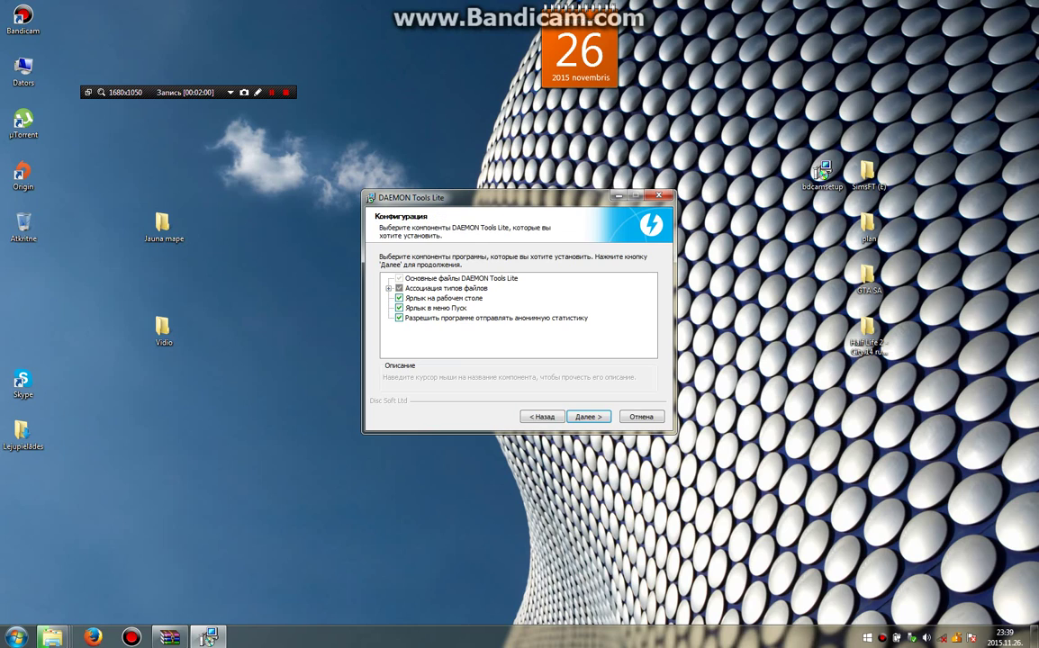
mouse_move(444, 298)
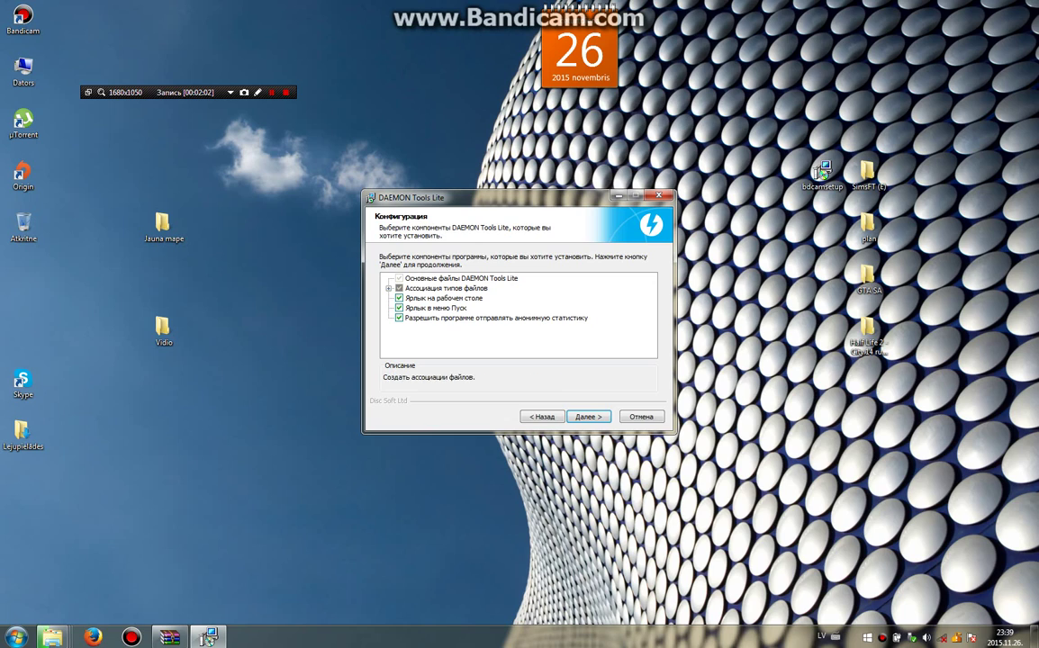
key("Return")
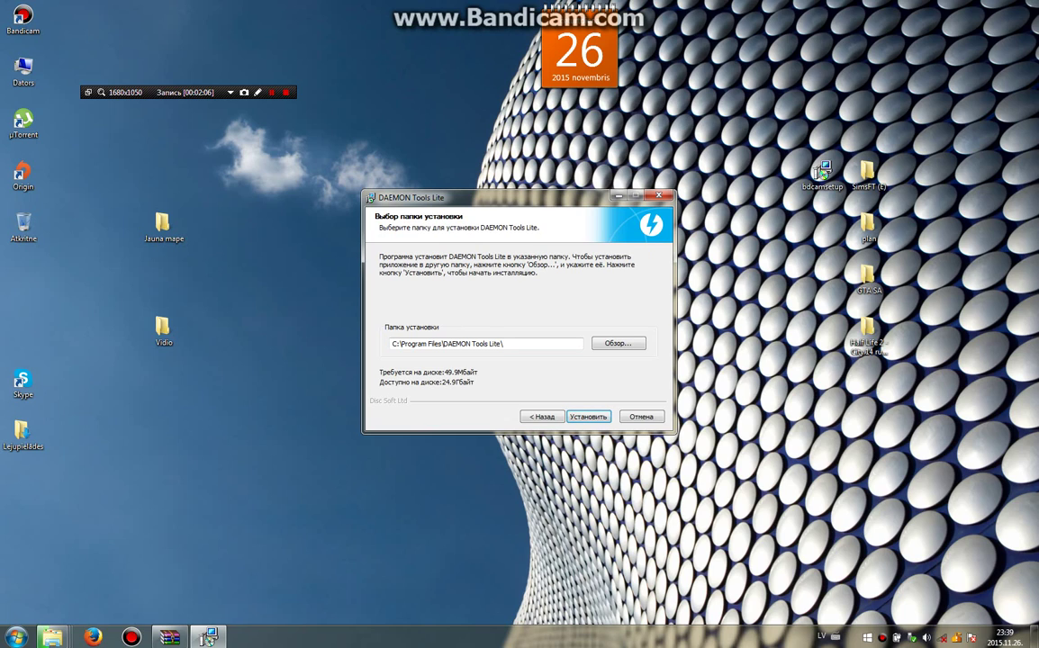
key("Return")
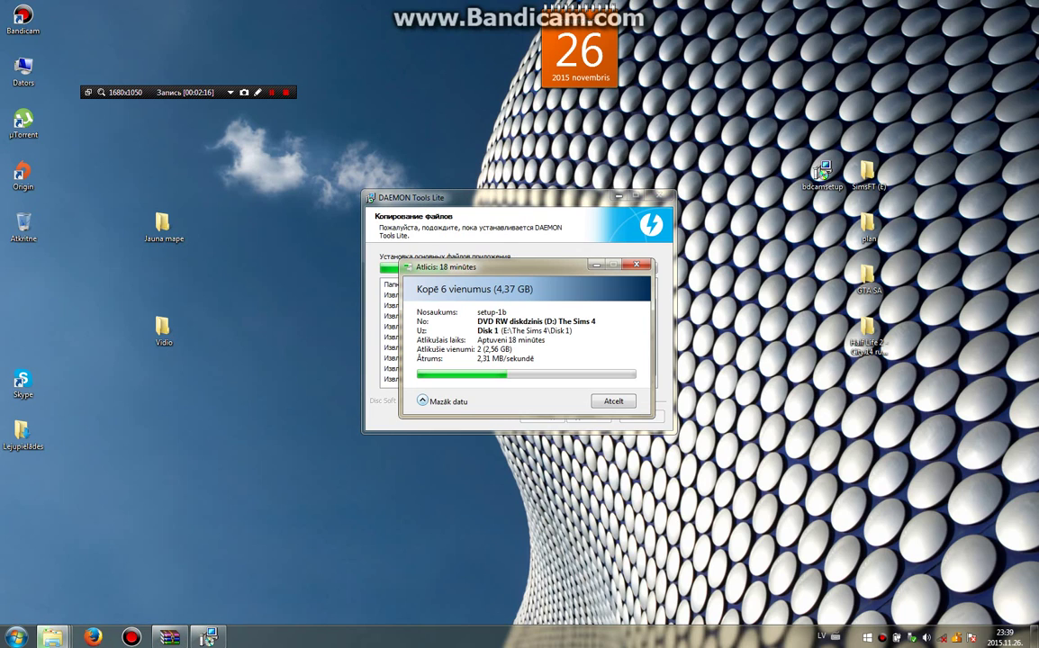
Move the file-copy progress window clear of the installer and finish the setup with DAEMON Tools Lite set to launch
left_click_drag(522, 267, 845, 405)
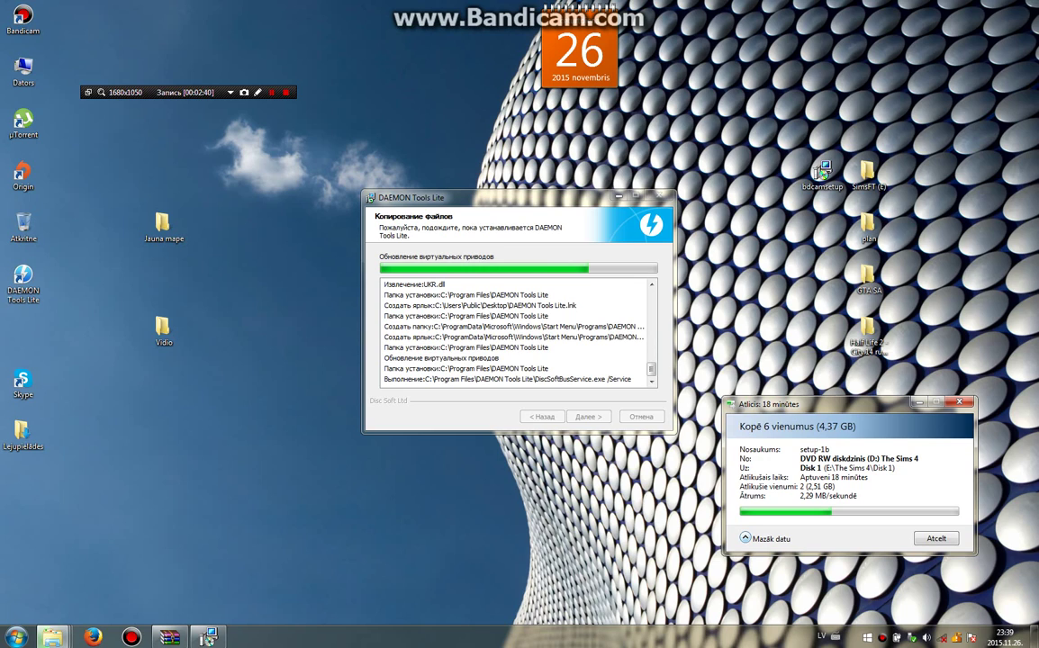
left_click(65, 293)
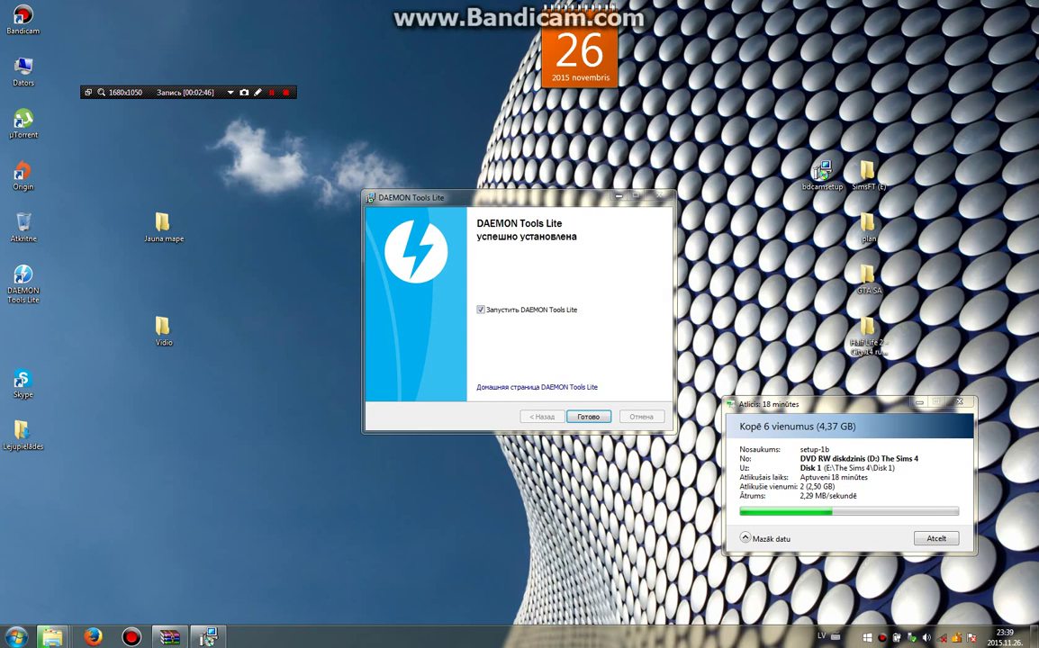
key("Return")
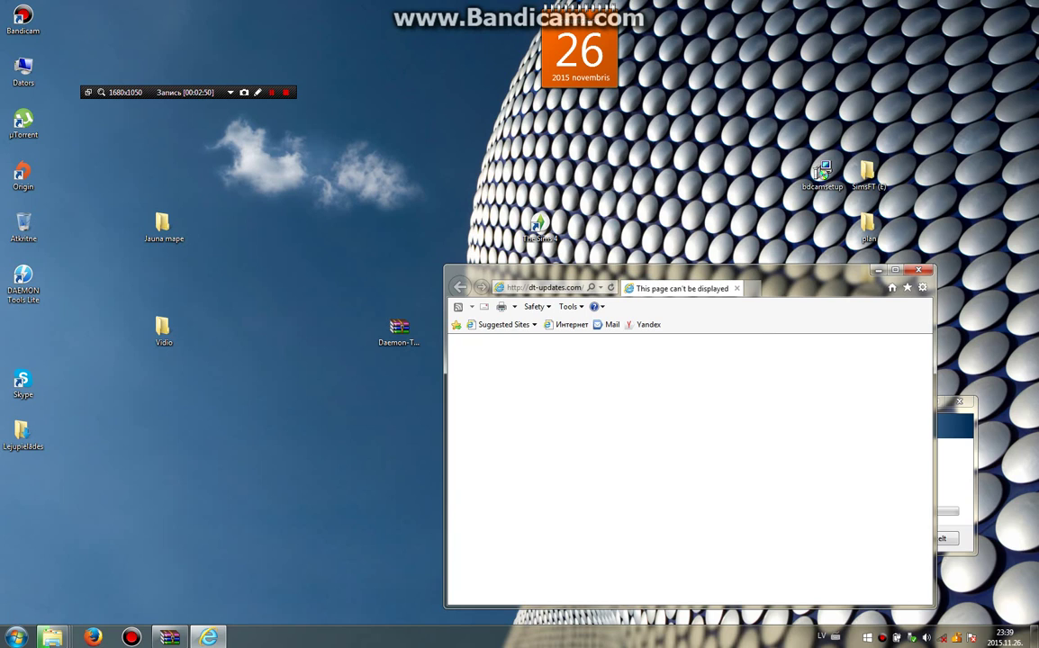
Clear the desktop by closing the browser and WinRAR windows and minimizing the file-copy progress window
left_click(919, 270)
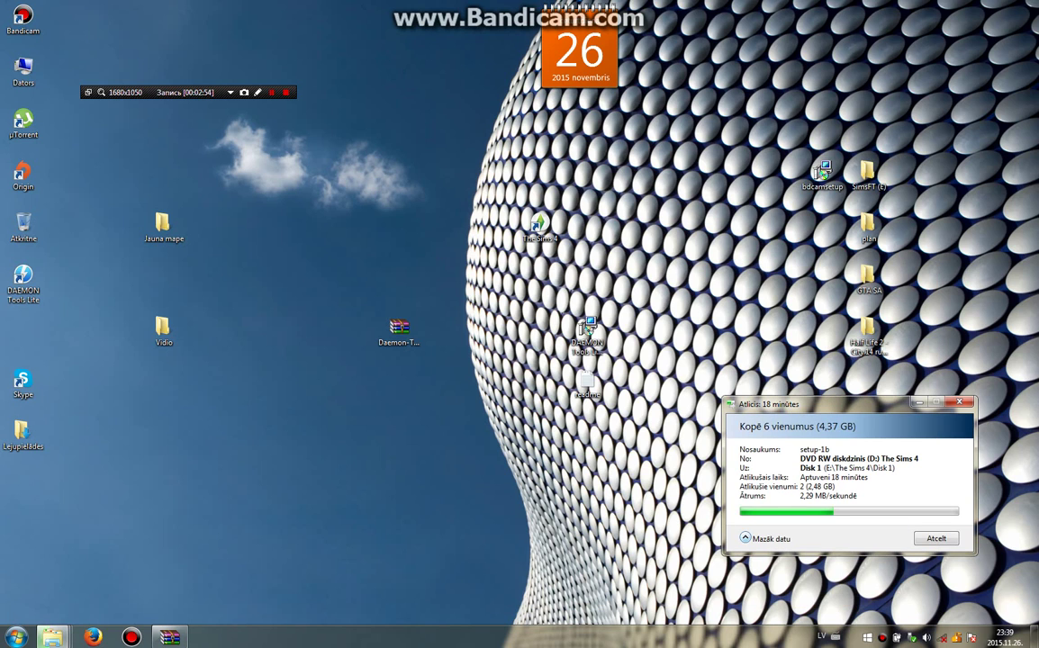
left_click(919, 403)
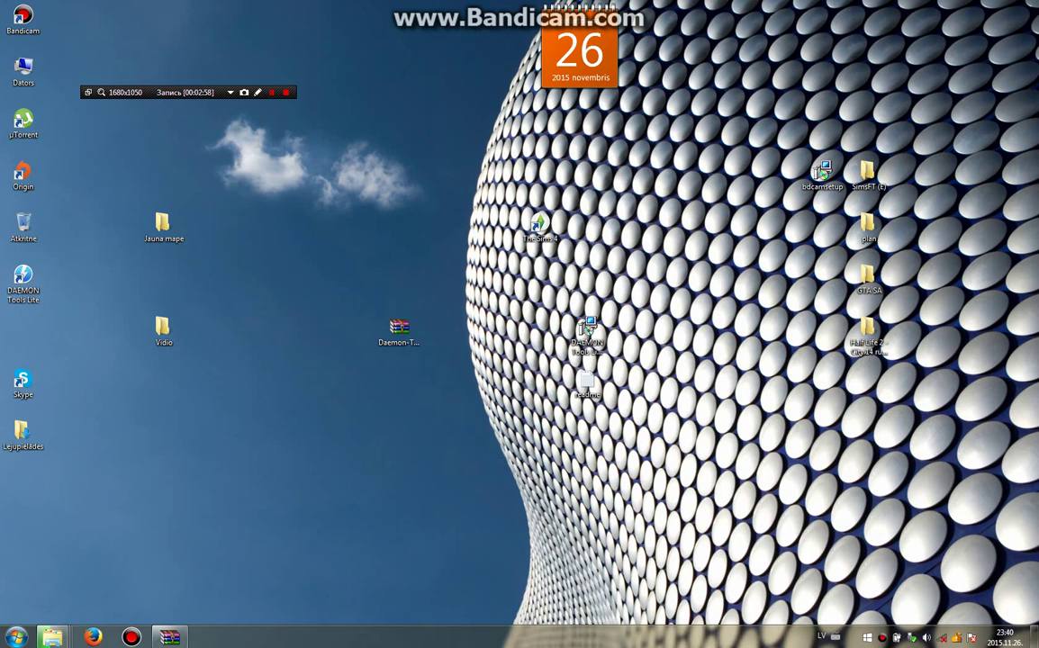
left_click(169, 638)
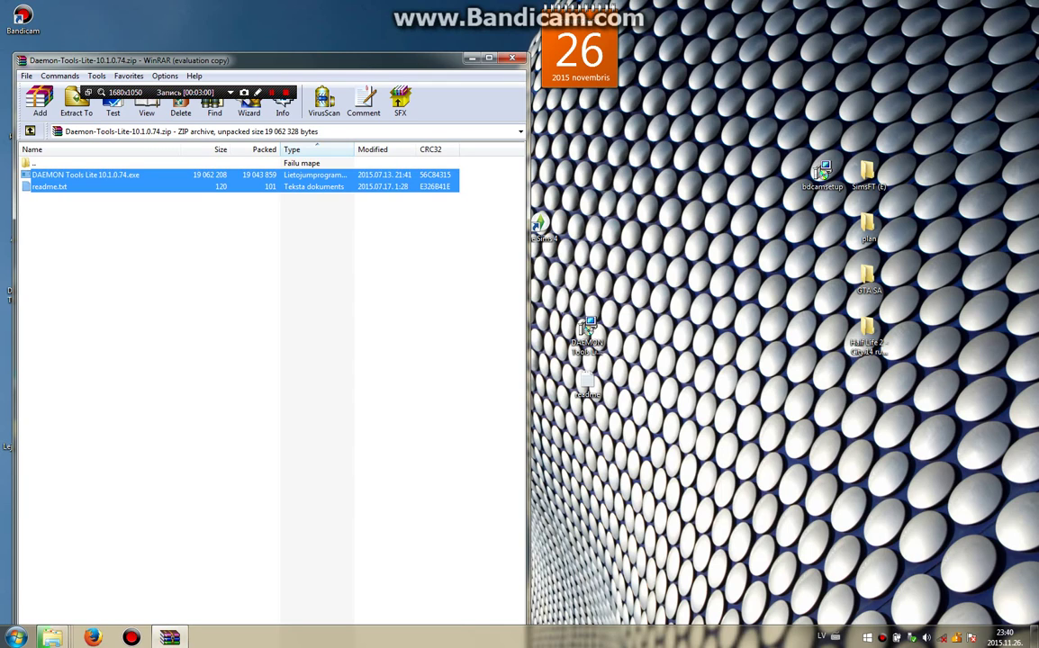
left_click(512, 59)
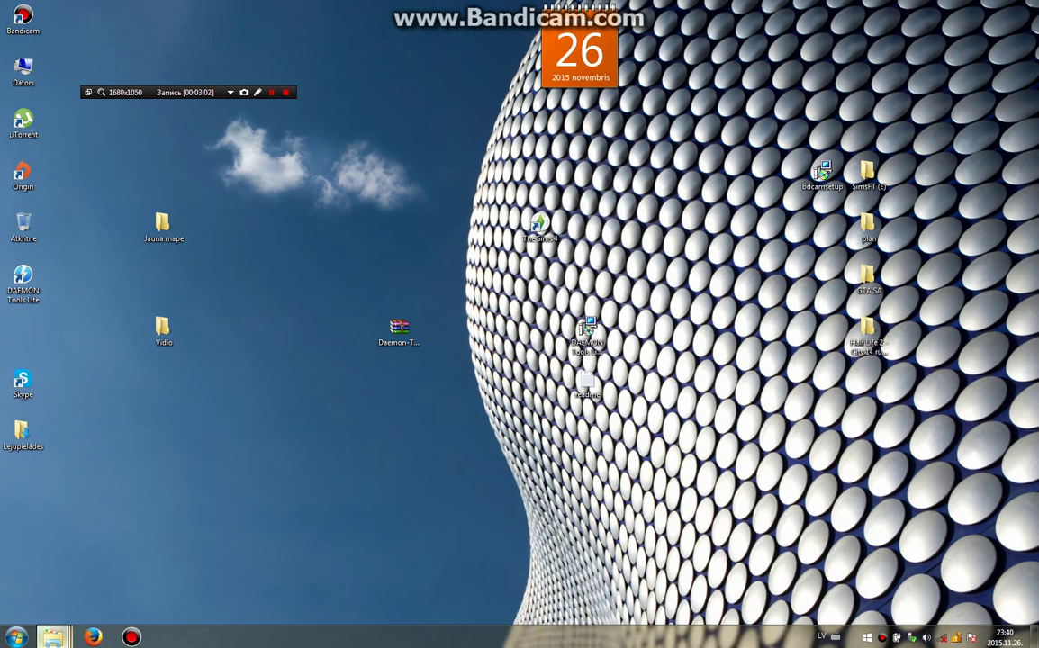
View the DAEMON Tools Lite 10.1 main window lower on the desktop, and close it
mouse_move(53, 637)
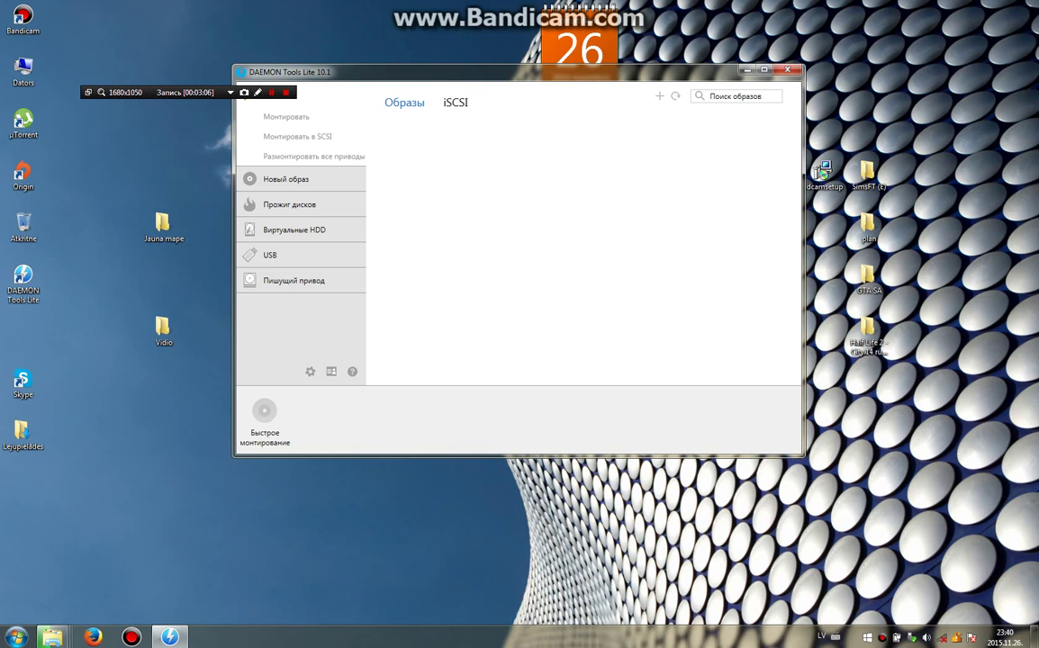
left_click_drag(495, 71, 482, 238)
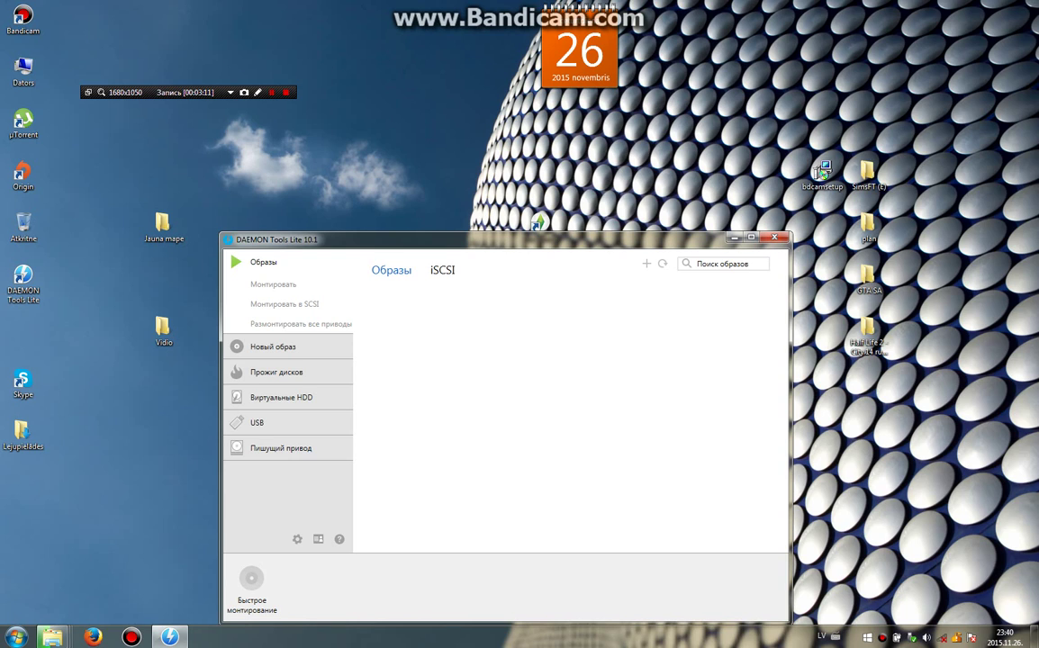
left_click(775, 238)
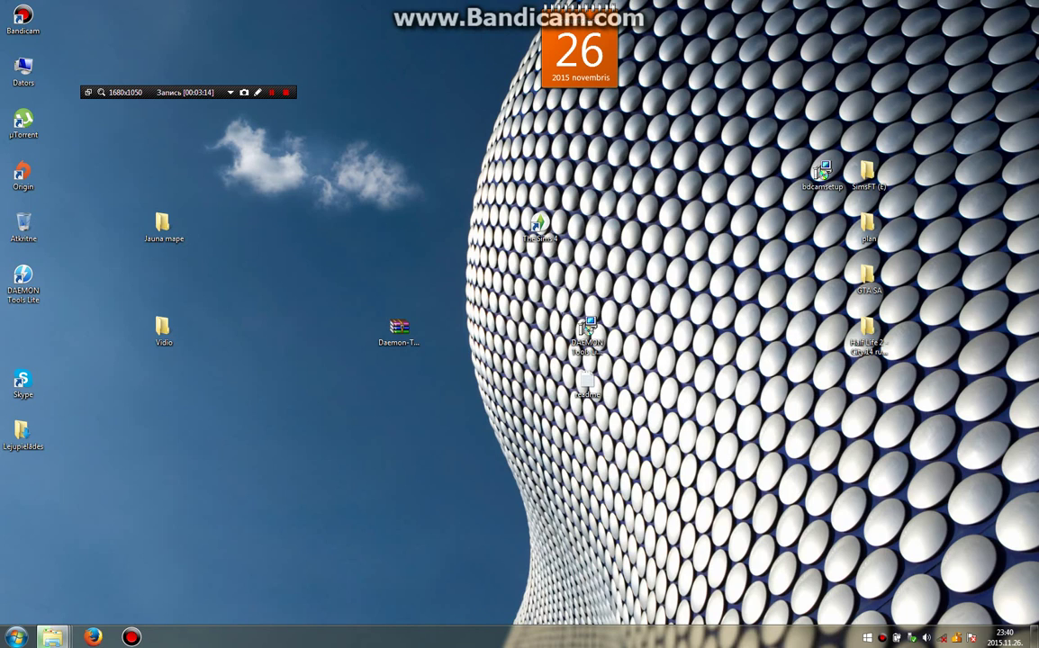
key("shift+F12")
key("F12")
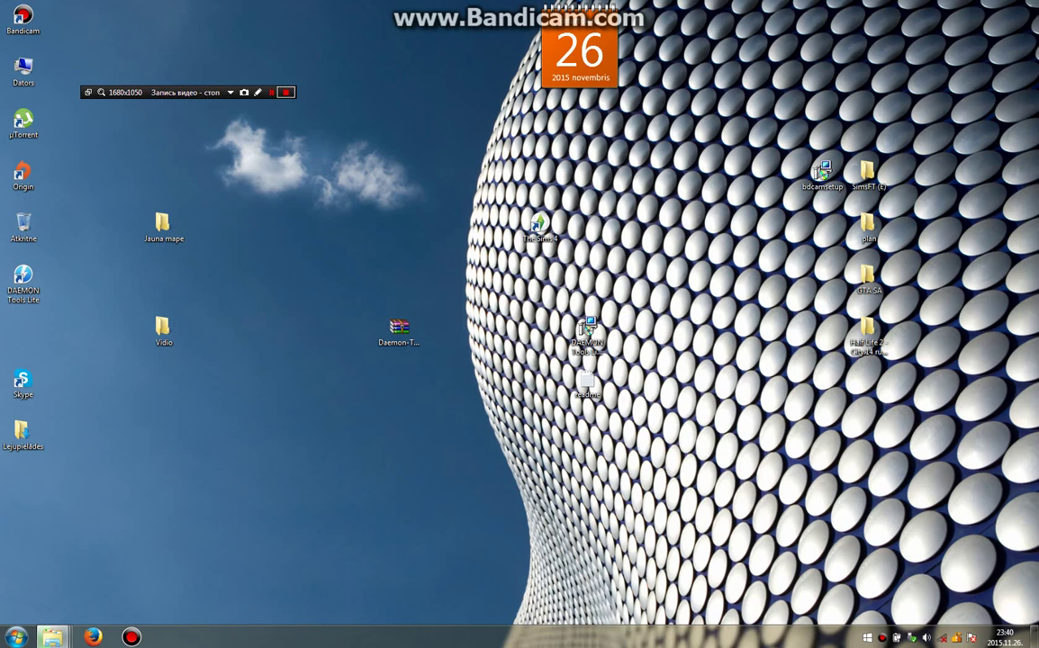